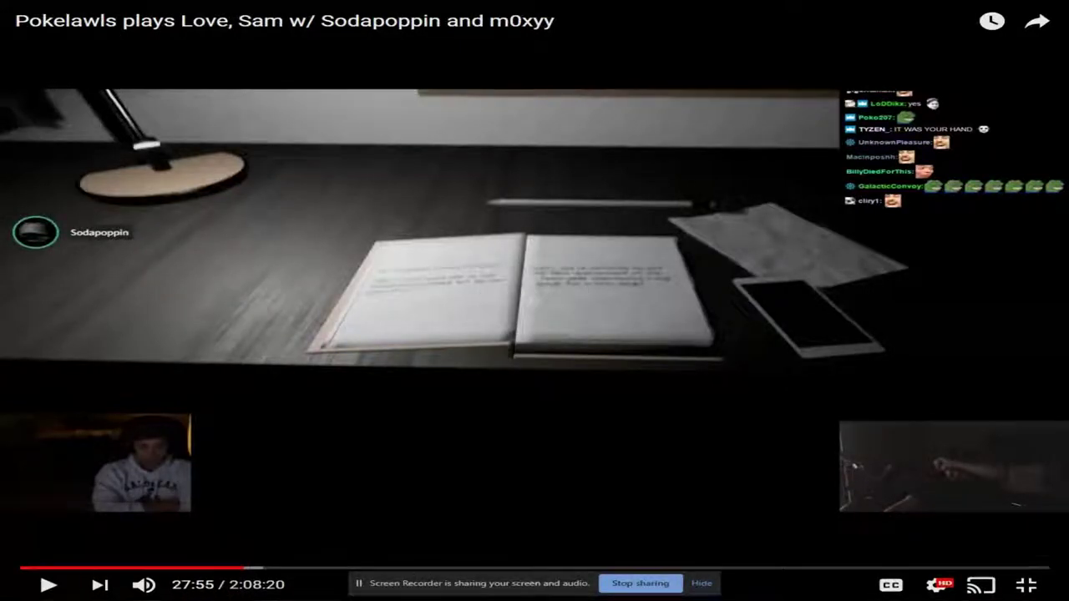
Step: Resume the paused Pokelawls 'Love, Sam' stream video with the spacebar
key(space)
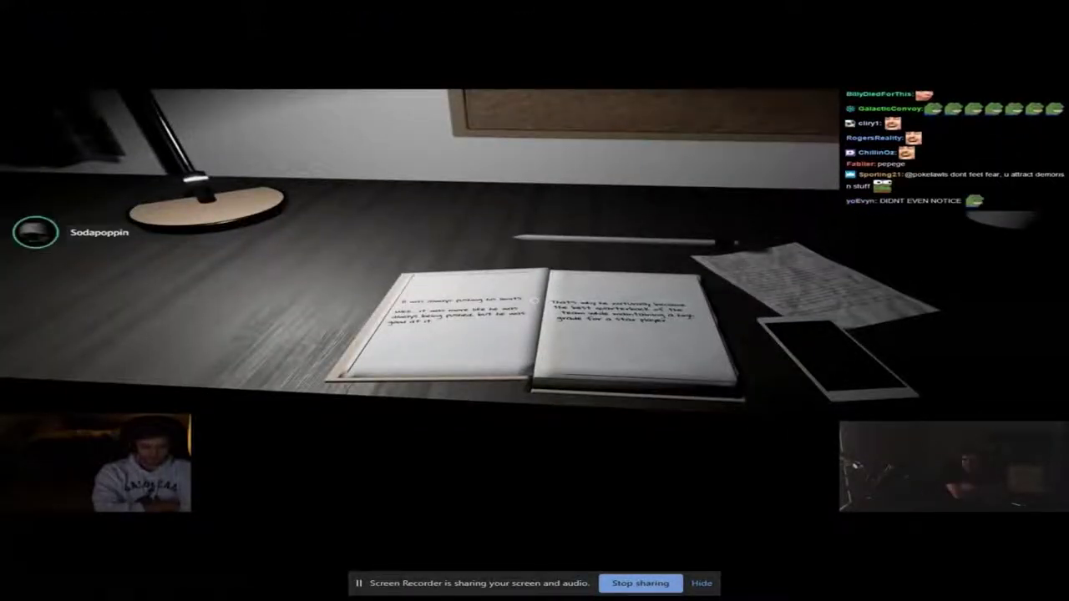